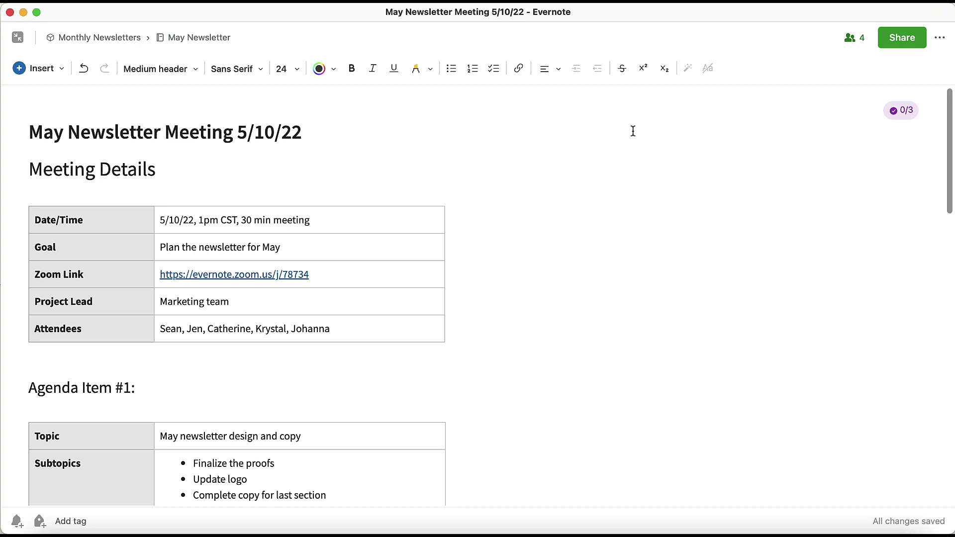
# Step: Scroll the meeting note down to Agenda Item #2 and its table
pyautogui.scroll(-1, 595, 189)
pyautogui.scroll(-5, 595, 189)
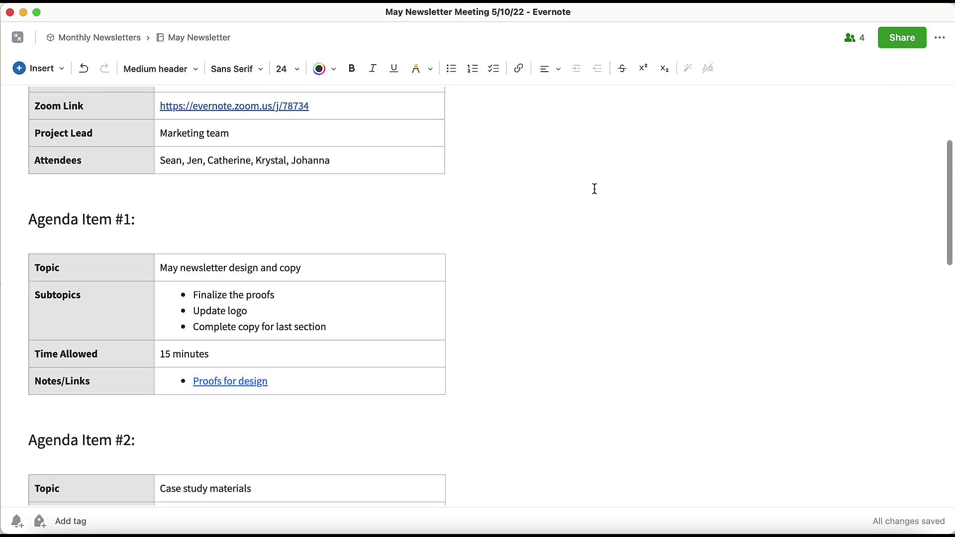
pyautogui.scroll(-6, 595, 189)
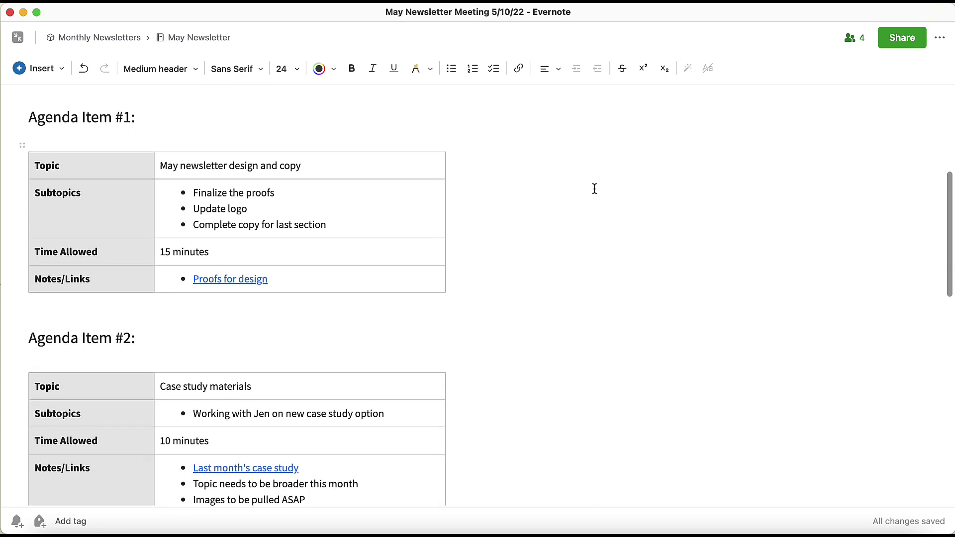
pyautogui.scroll(-2, 594, 189)
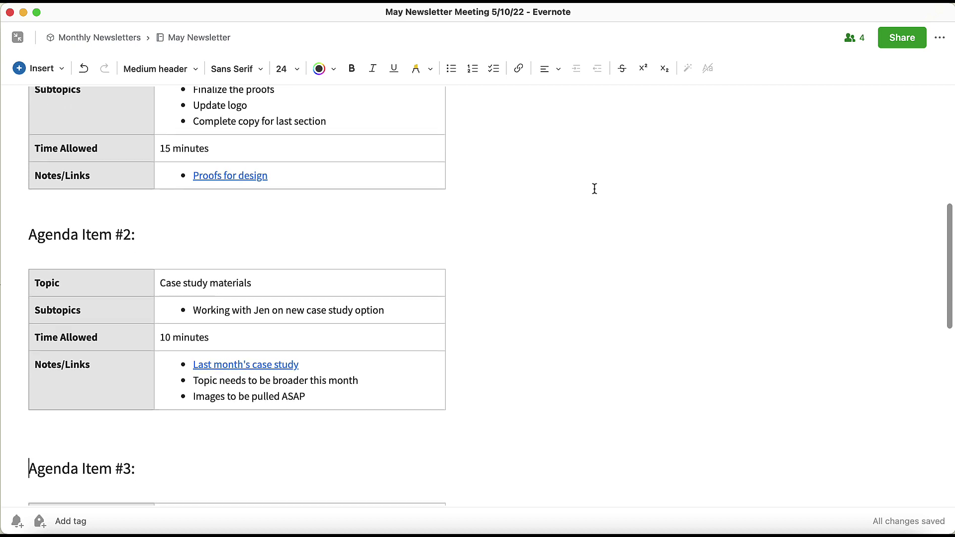
pyautogui.scroll(-2, 594, 189)
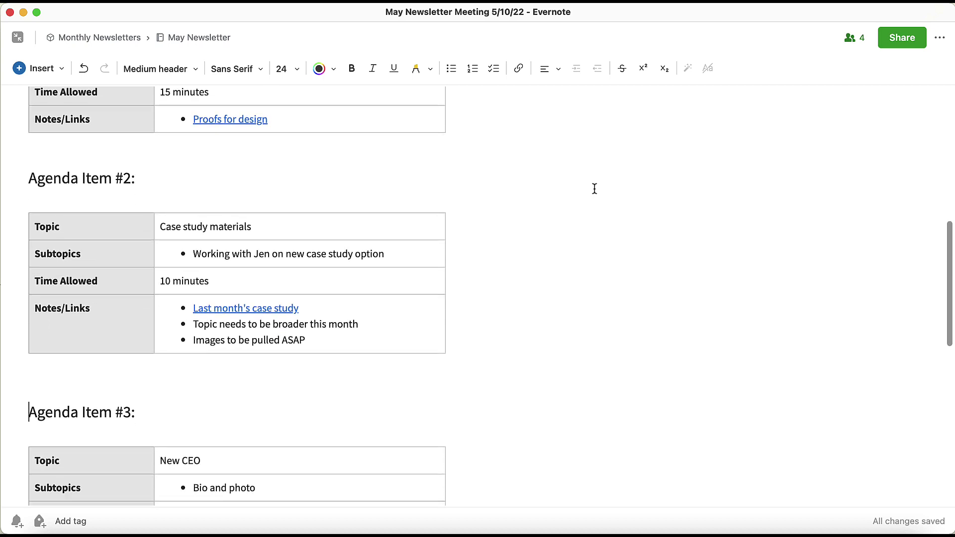
pyautogui.scroll(-1, 594, 189)
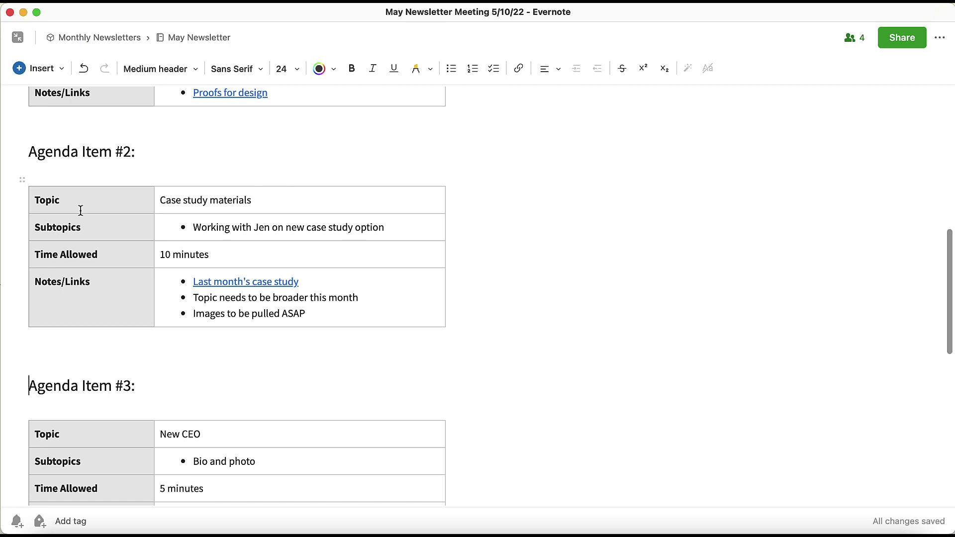
pyautogui.scroll(1, 60, 252)
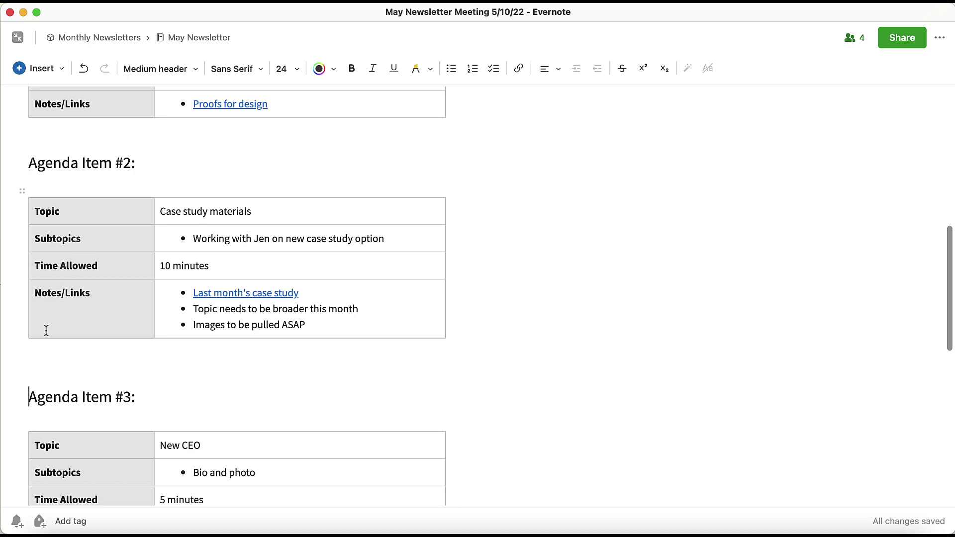
# Step: Insert a task reading 'Follow-up with team on case study' below the Agenda Item #2 table
pyautogui.click(36, 364)
pyautogui.click(38, 70)
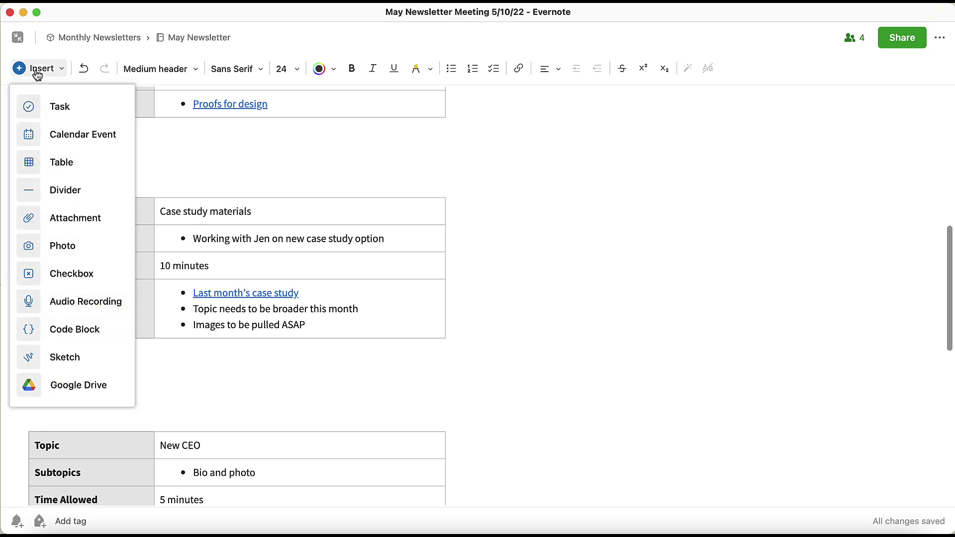
pyautogui.click(50, 104)
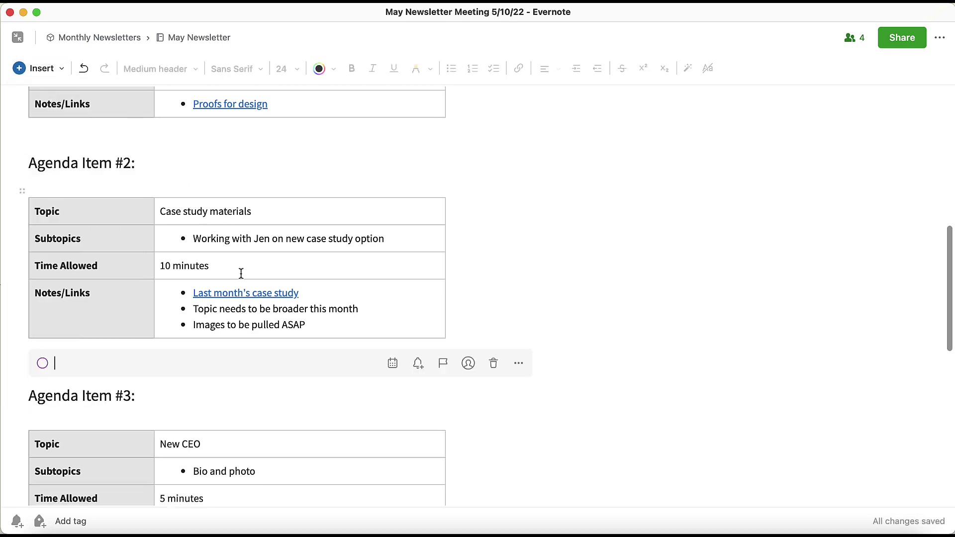
pyautogui.write('Follow-up with')
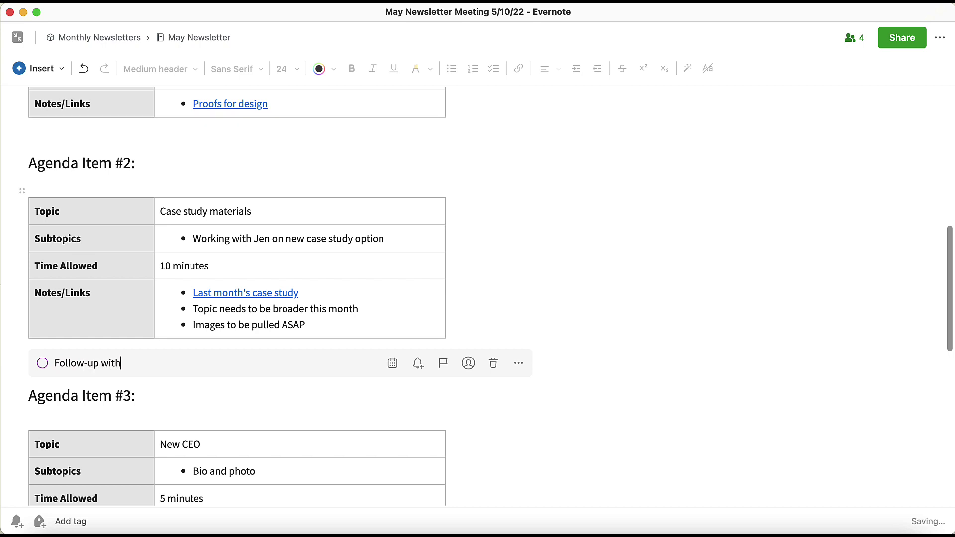
pyautogui.write(' tea m')
pyautogui.press('BackSpace')
pyautogui.write('m')
pyautogui.press('BackSpace')
pyautogui.write('m on case study')
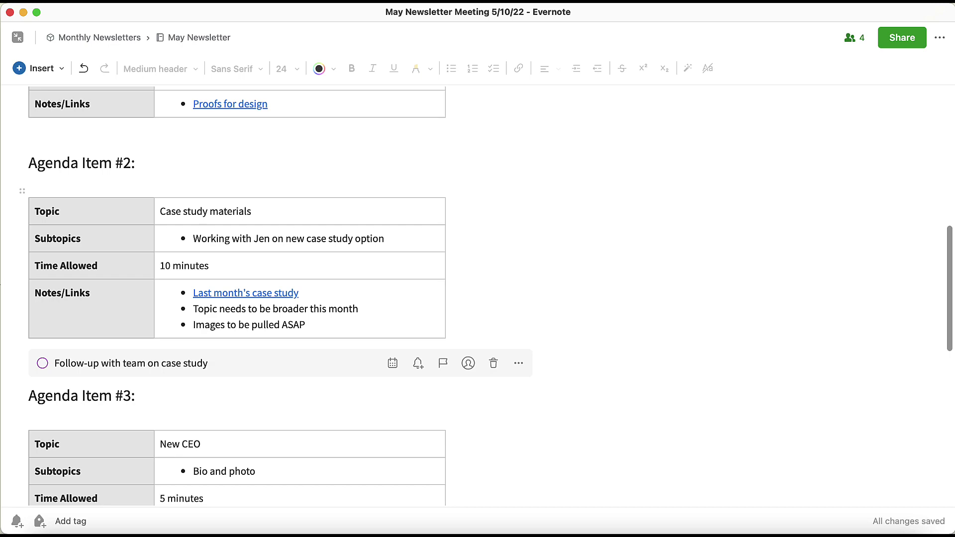
# Step: Set the task's due date to next Monday, May 16, at 10:00 AM
pyautogui.click(392, 363)
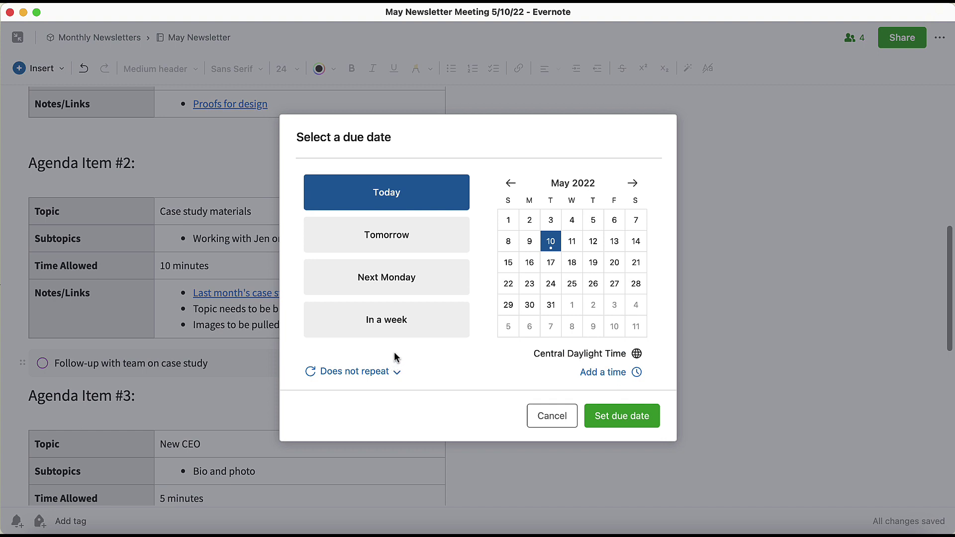
pyautogui.click(530, 264)
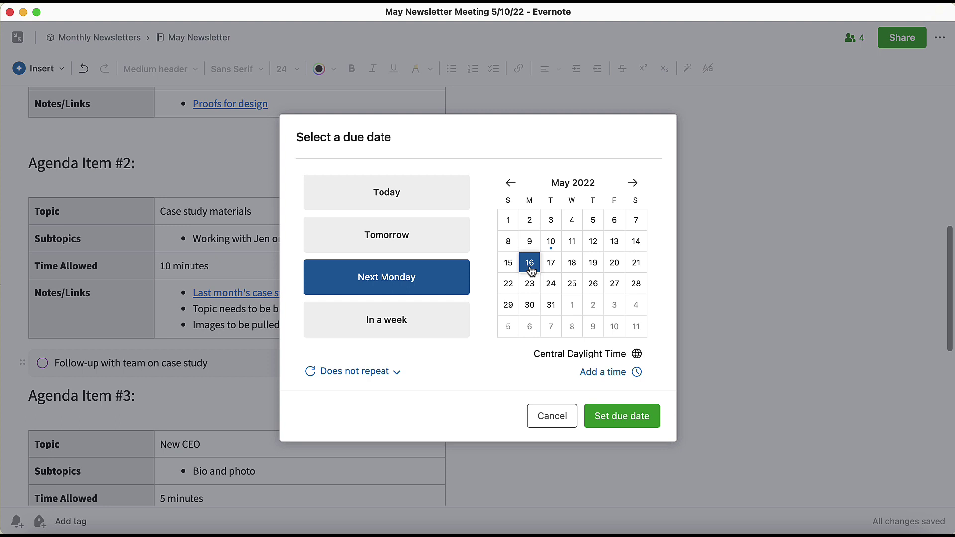
pyautogui.click(602, 374)
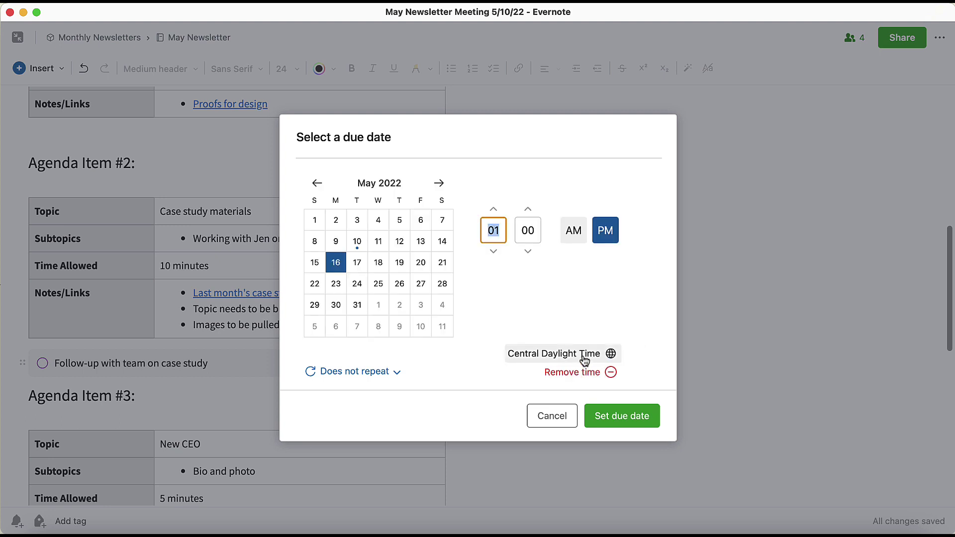
pyautogui.write('10')
pyautogui.click(574, 232)
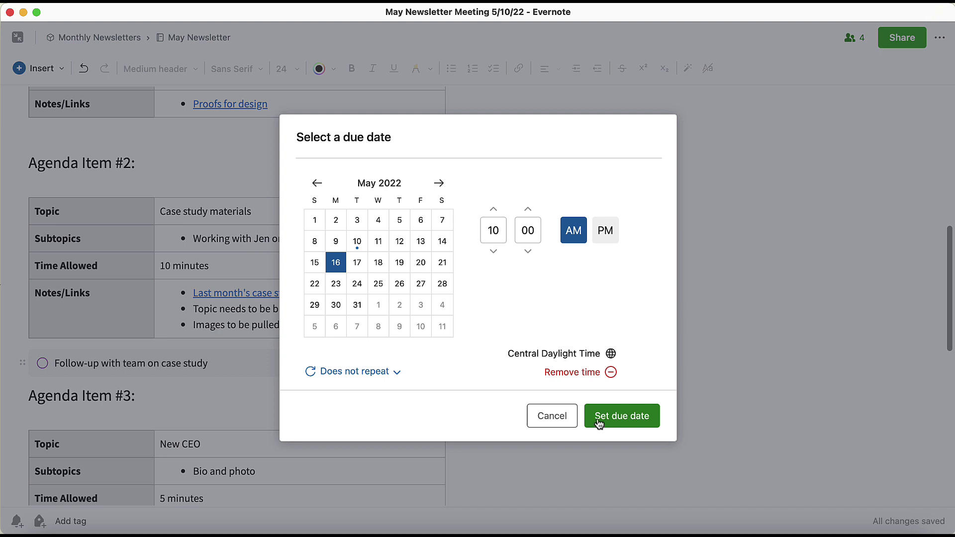
# Step: Make the due date repeat with a custom schedule every 2 weeks on Monday
pyautogui.click(385, 380)
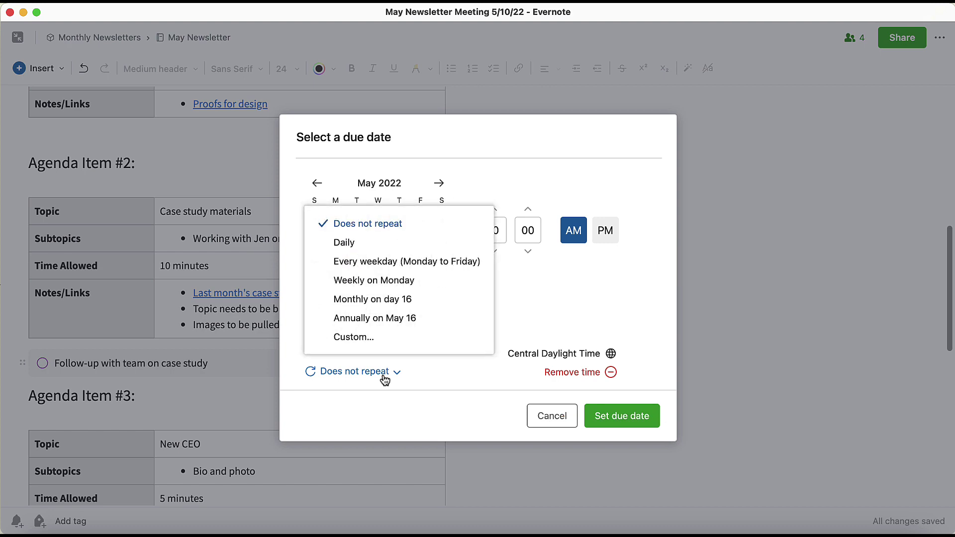
pyautogui.click(365, 338)
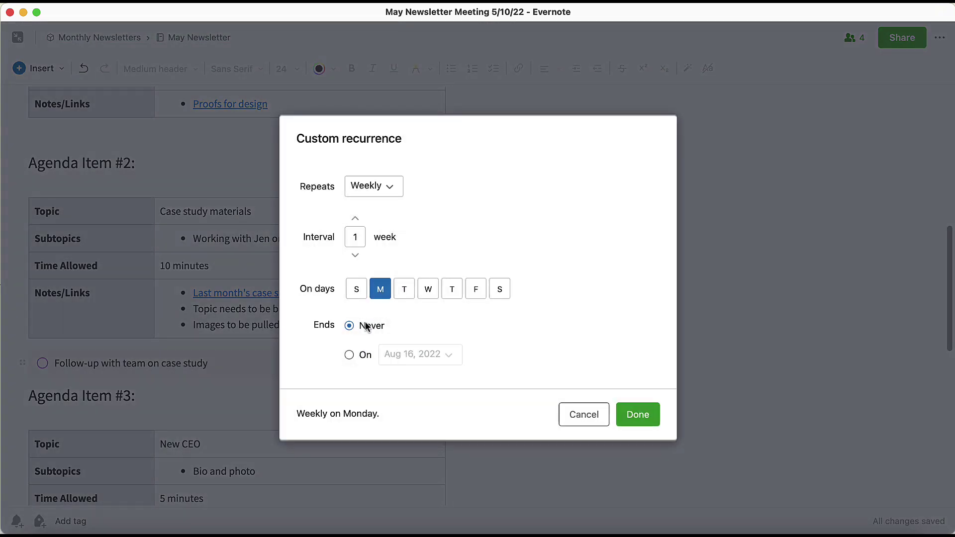
pyautogui.doubleClick(357, 235)
pyautogui.write('2')
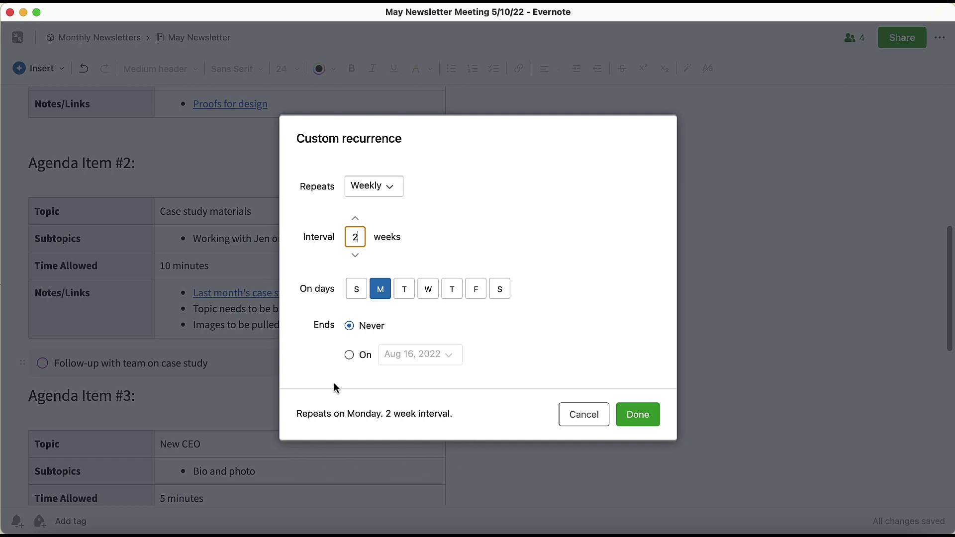
pyautogui.click(637, 423)
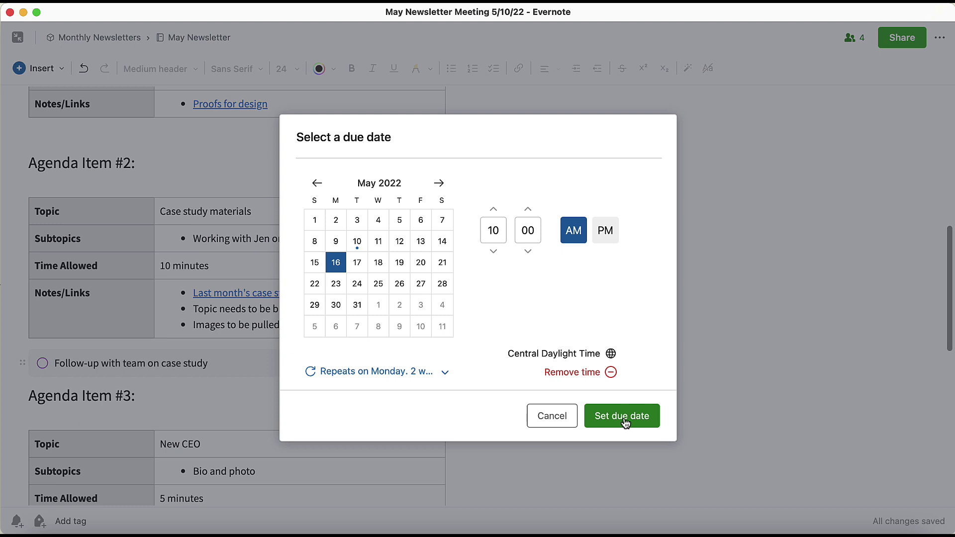
# Step: Save the due date, add a 1-day-before reminder, and flag the case study task
pyautogui.click(626, 423)
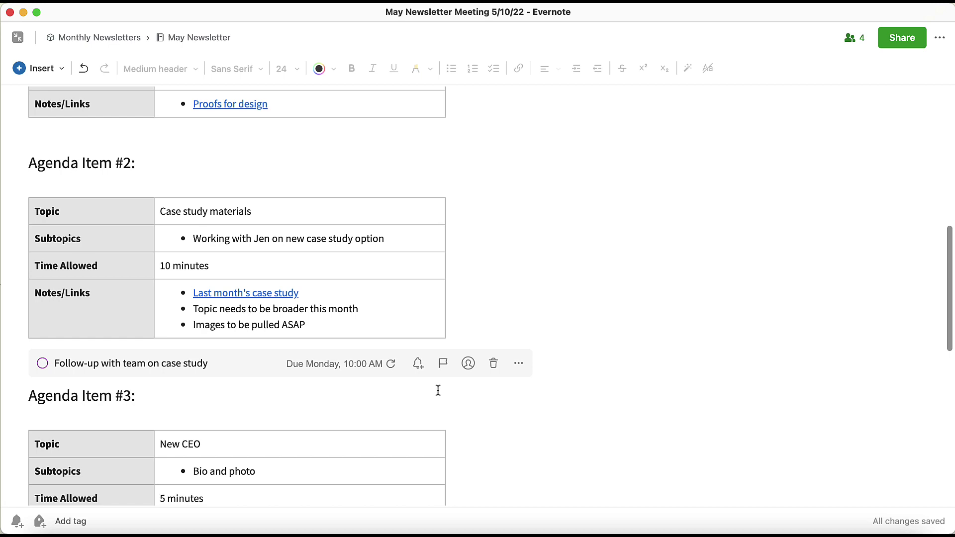
pyautogui.click(418, 363)
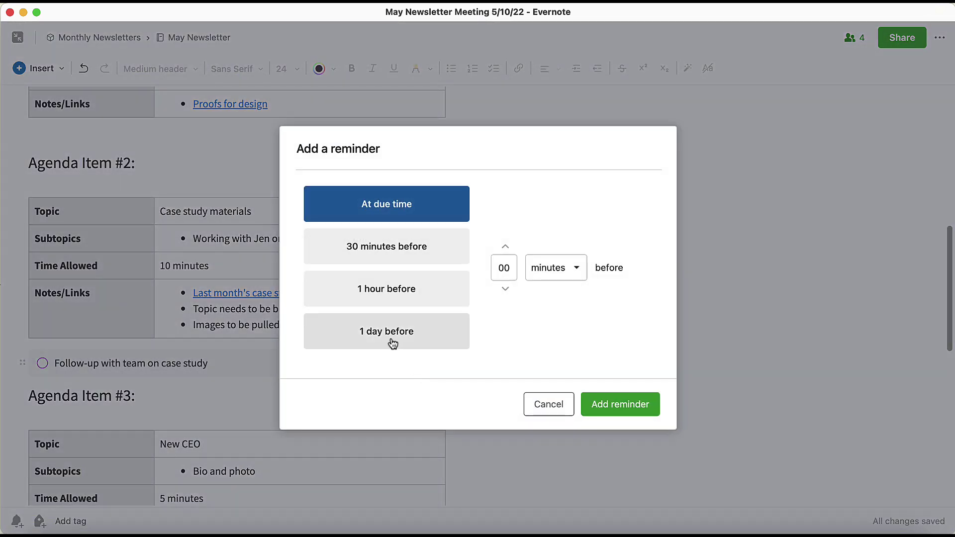
pyautogui.click(390, 338)
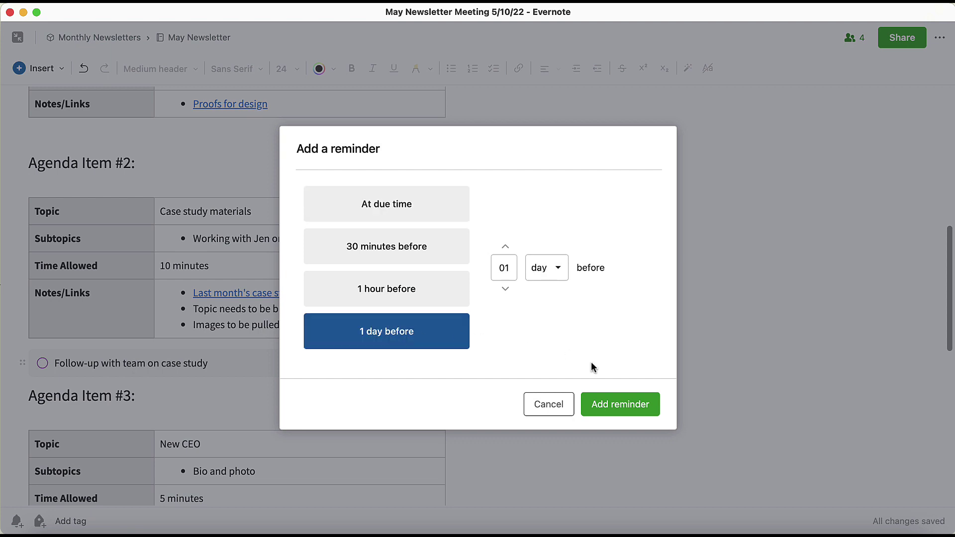
pyautogui.click(619, 415)
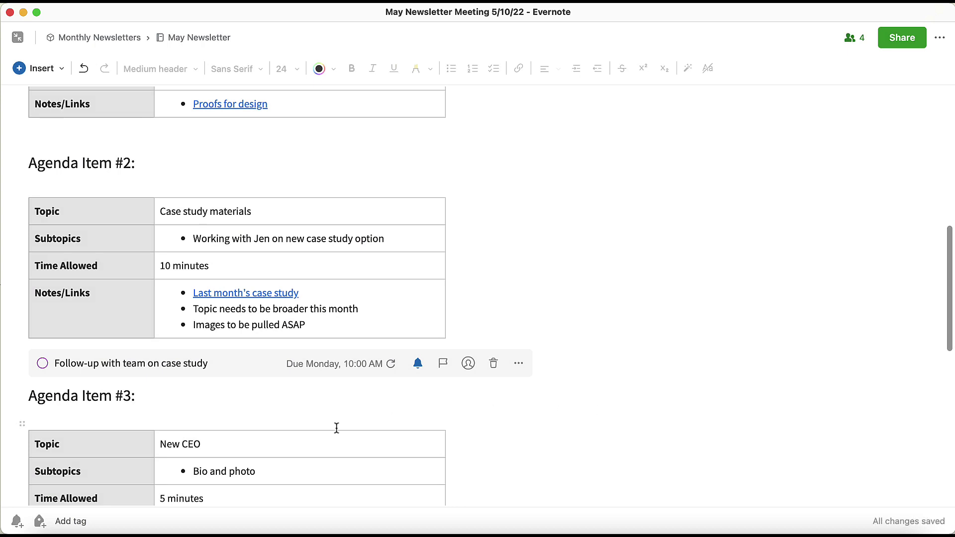
pyautogui.click(442, 363)
# Step: Drag the case study follow-up task down under the Action Items (Erik) heading
pyautogui.scroll(-5, 635, 364)
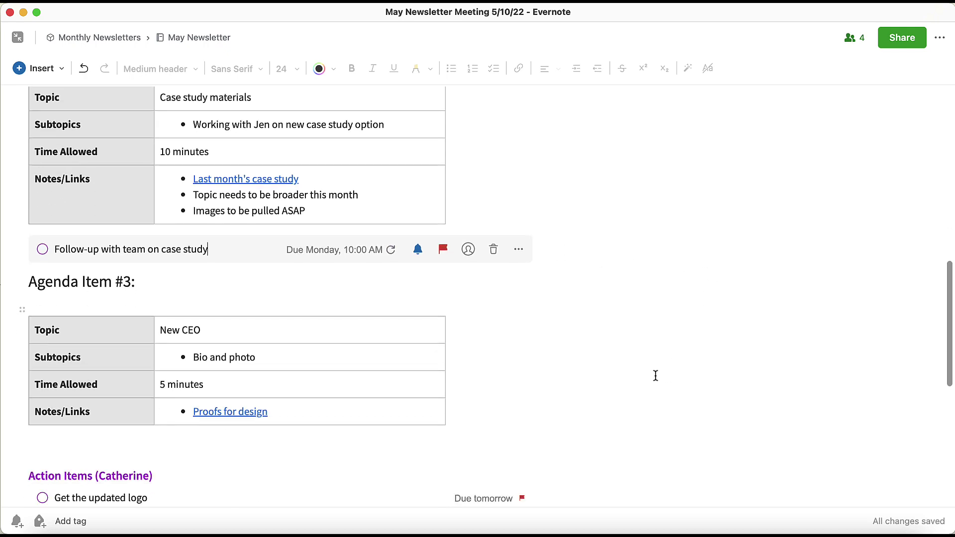
pyautogui.scroll(-6, 621, 374)
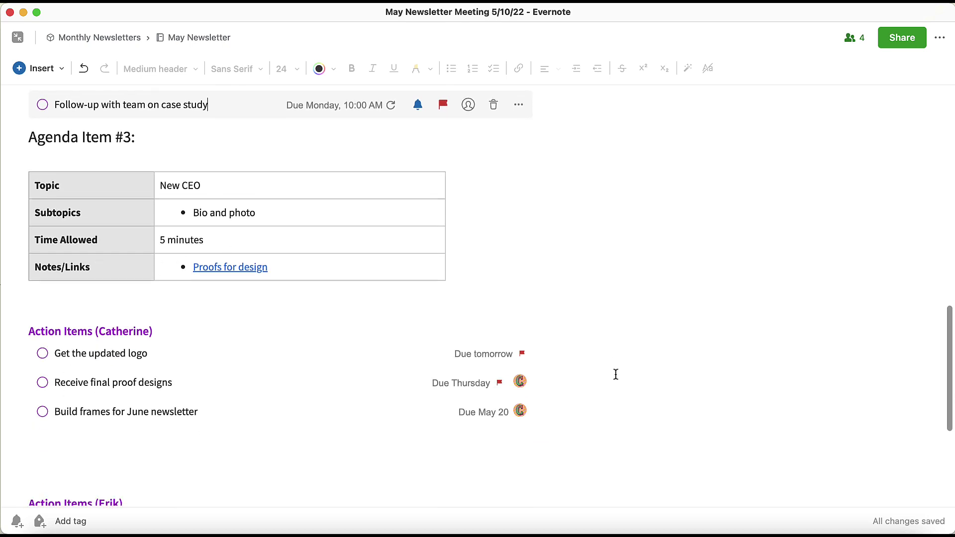
pyautogui.scroll(-1, 517, 149)
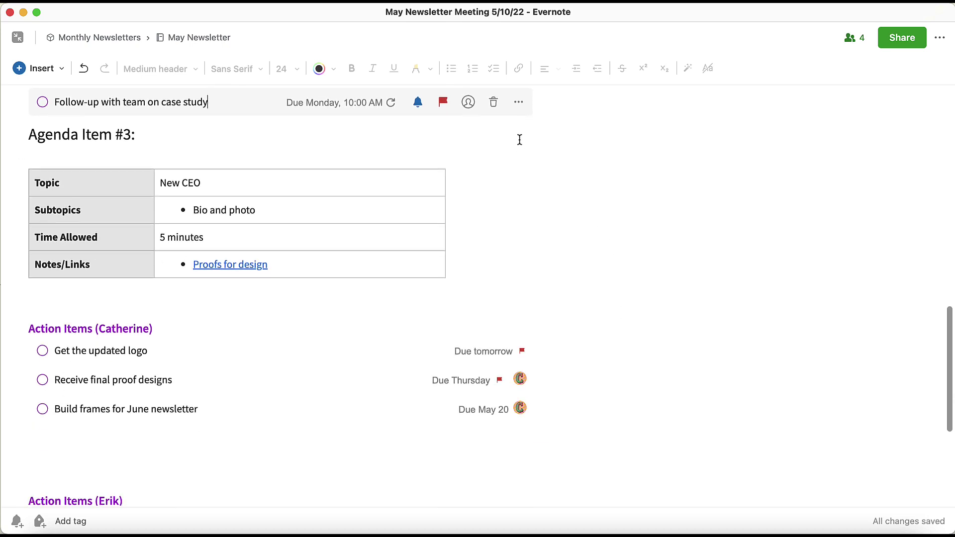
pyautogui.click(21, 102)
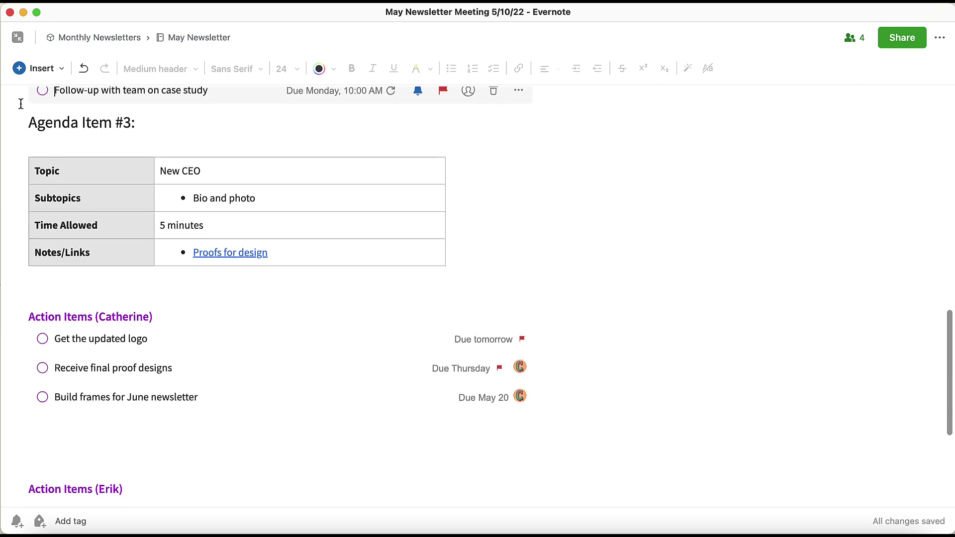
pyautogui.scroll(3, 21, 104)
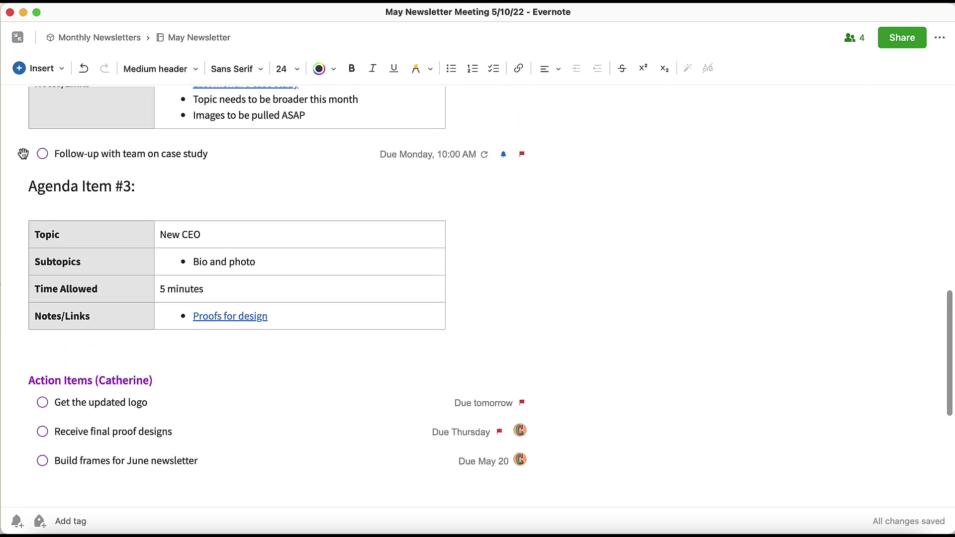
pyautogui.moveTo(23, 153); pyautogui.dragTo(24, 391)
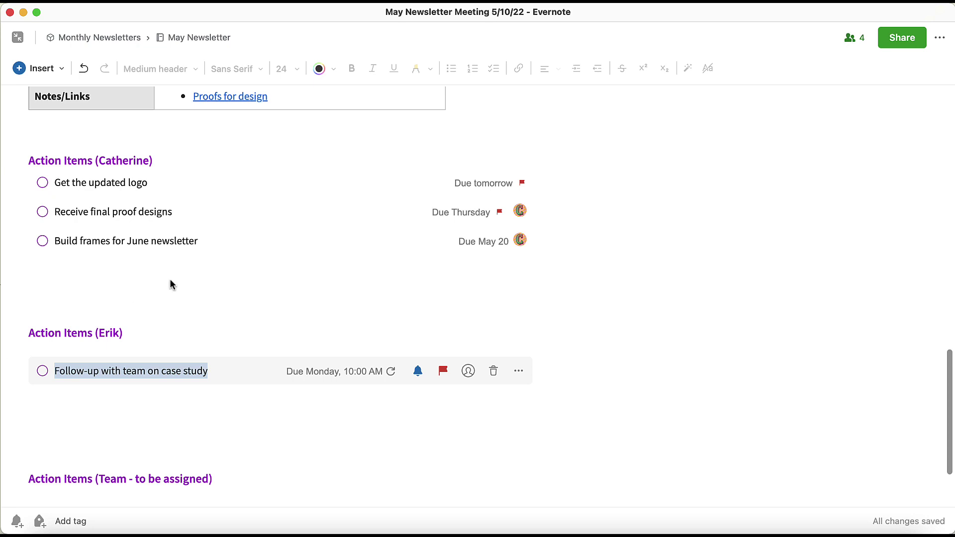
pyautogui.click(224, 439)
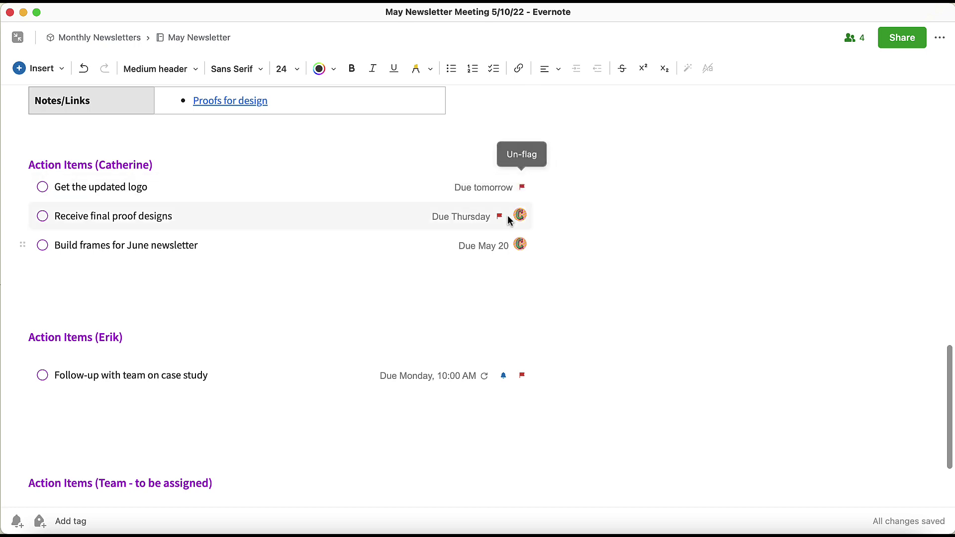
# Step: Convert the four Action Items (Team - to be assigned) checklist items into tasks
pyautogui.scroll(-5, 556, 245)
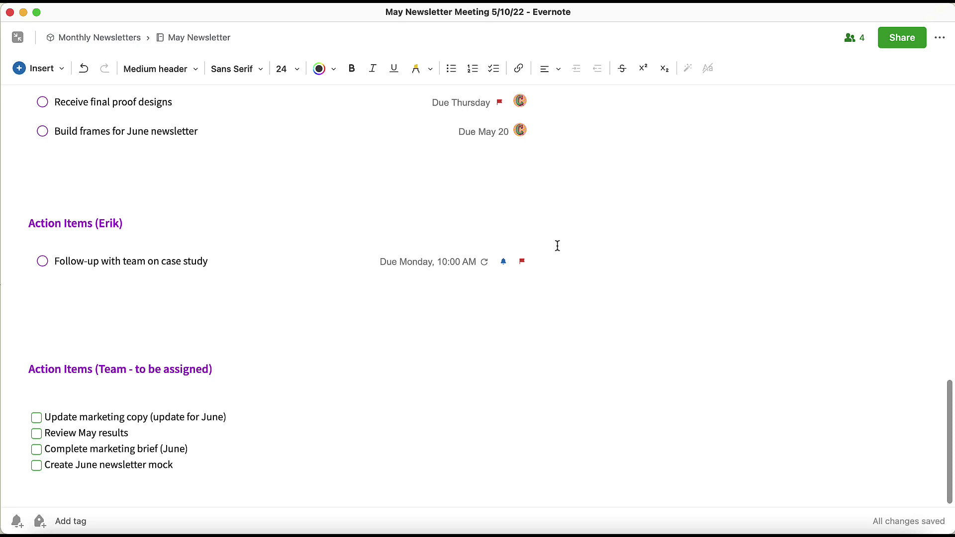
pyautogui.moveTo(96, 495); pyautogui.dragTo(13, 415)
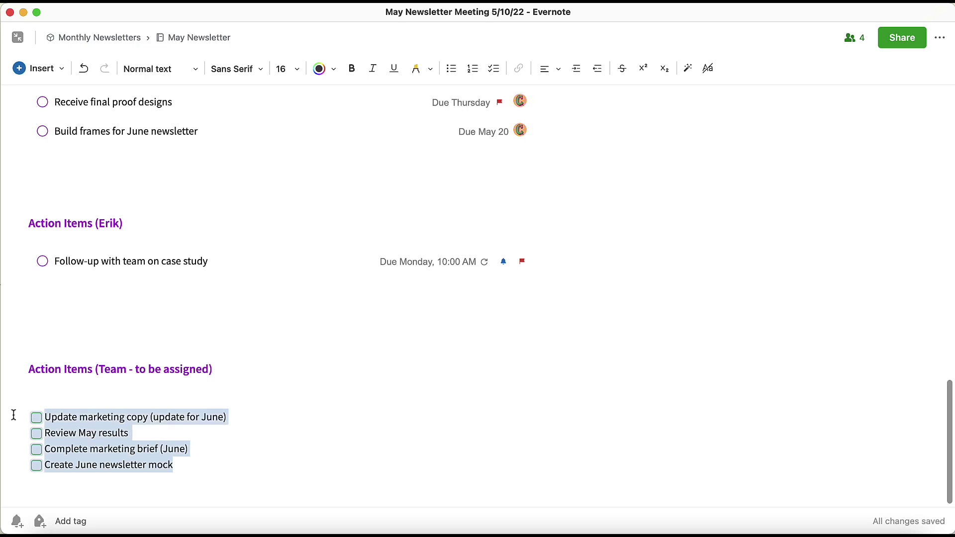
pyautogui.click(40, 70)
pyautogui.click(51, 102)
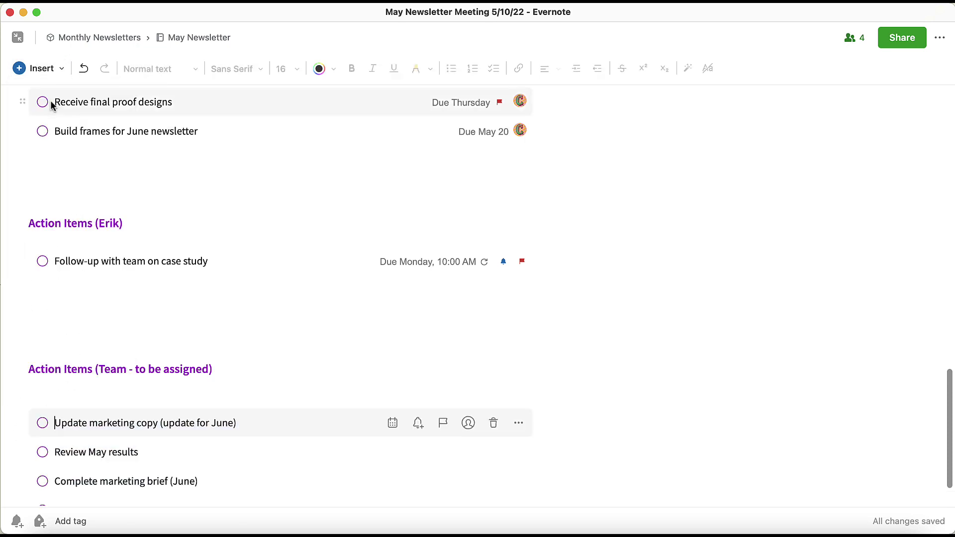
pyautogui.scroll(-3, 212, 311)
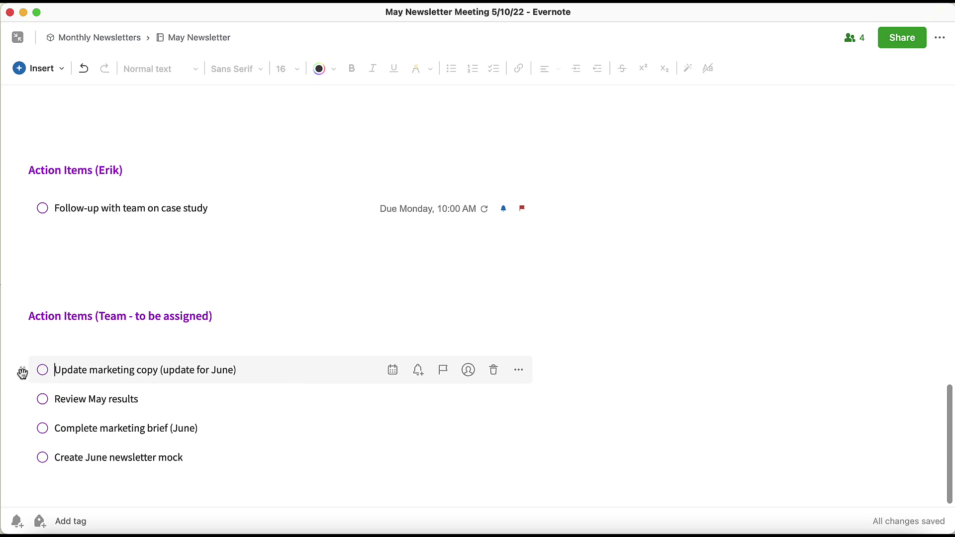
# Step: Move 'Update marketing copy (update for June)' and 'Review May results' under Erik, then restore the sidebar
pyautogui.moveTo(22, 373); pyautogui.dragTo(22, 230)
pyautogui.moveTo(21, 399); pyautogui.dragTo(25, 269)
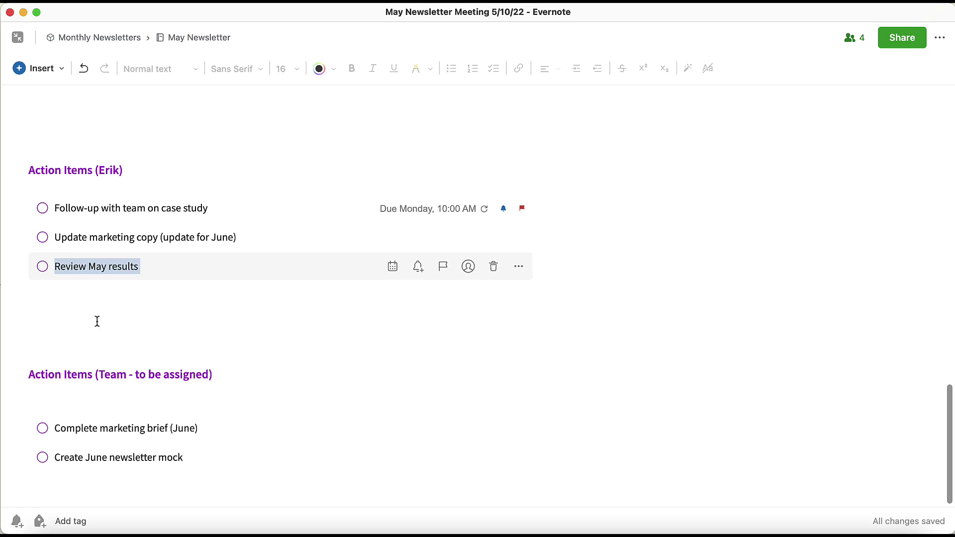
pyautogui.click(97, 322)
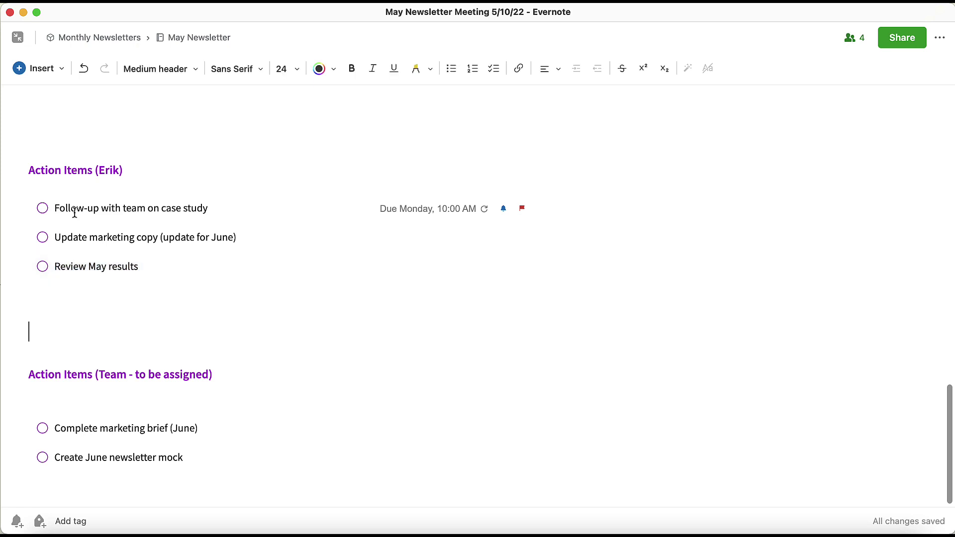
pyautogui.click(17, 38)
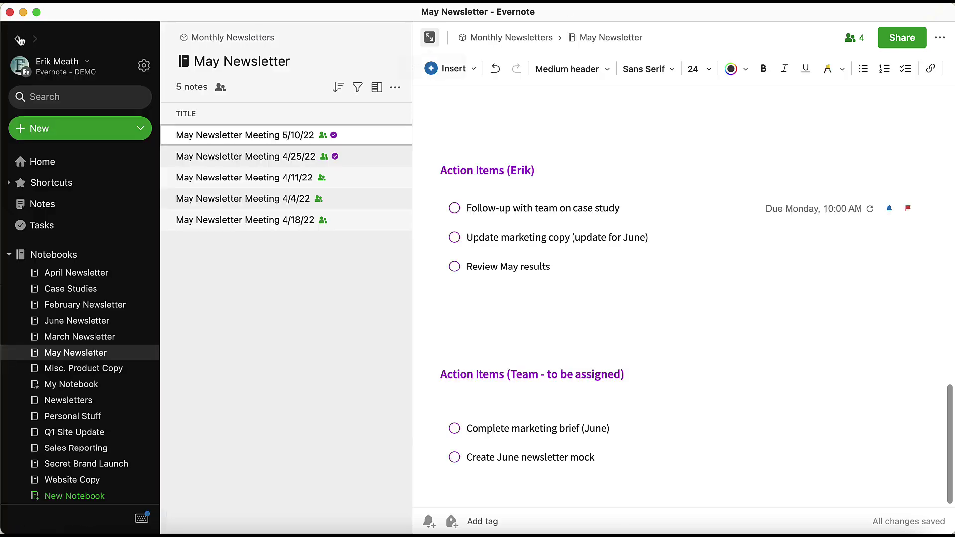
# Step: Open the Tasks view and group all tasks by note, May Newsletter Meeting 5/10/22 first
pyautogui.click(43, 226)
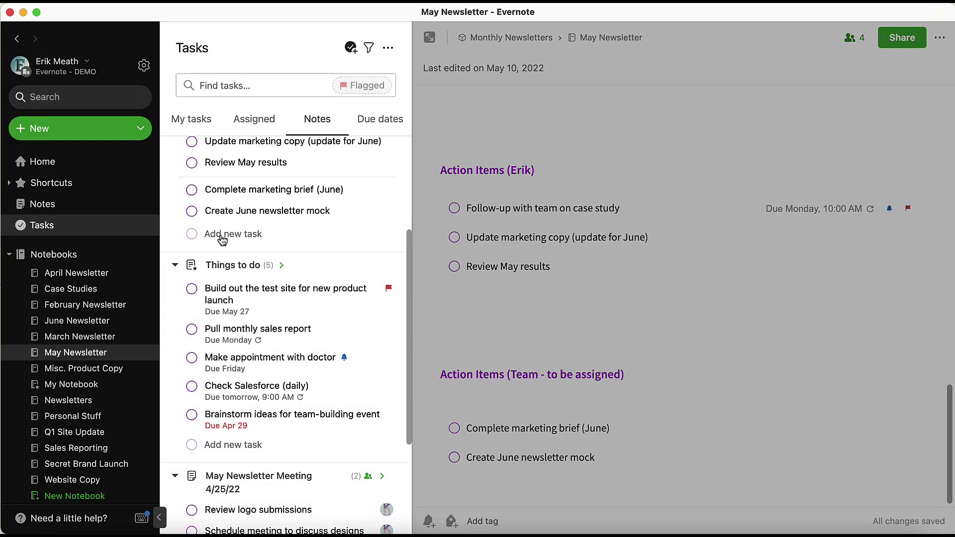
pyautogui.scroll(3, 223, 240)
pyautogui.scroll(5, 222, 239)
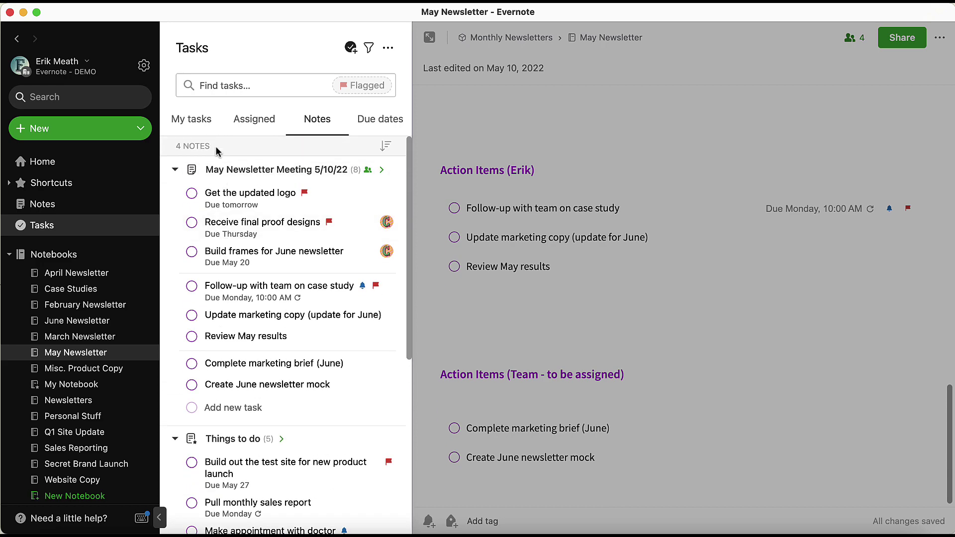
pyautogui.click(199, 122)
pyautogui.click(253, 122)
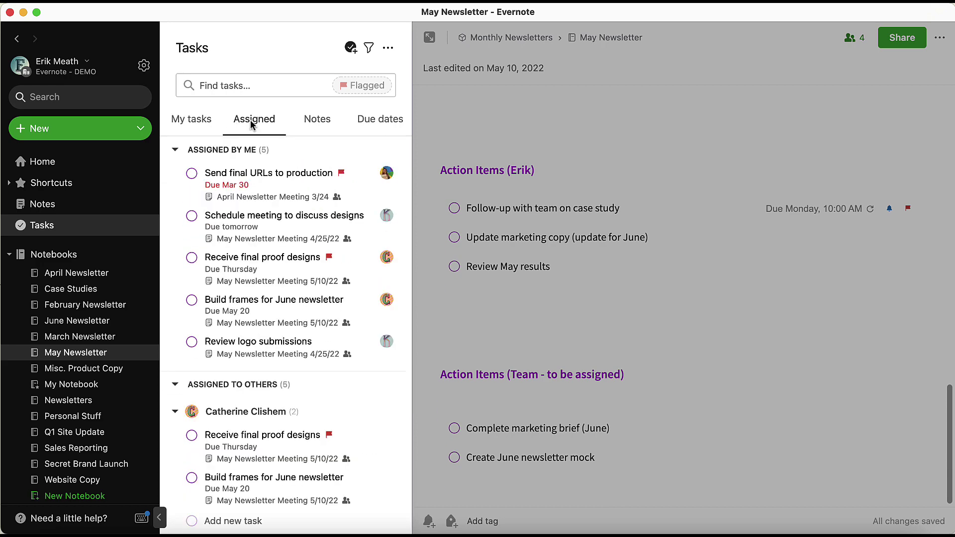
pyautogui.click(317, 124)
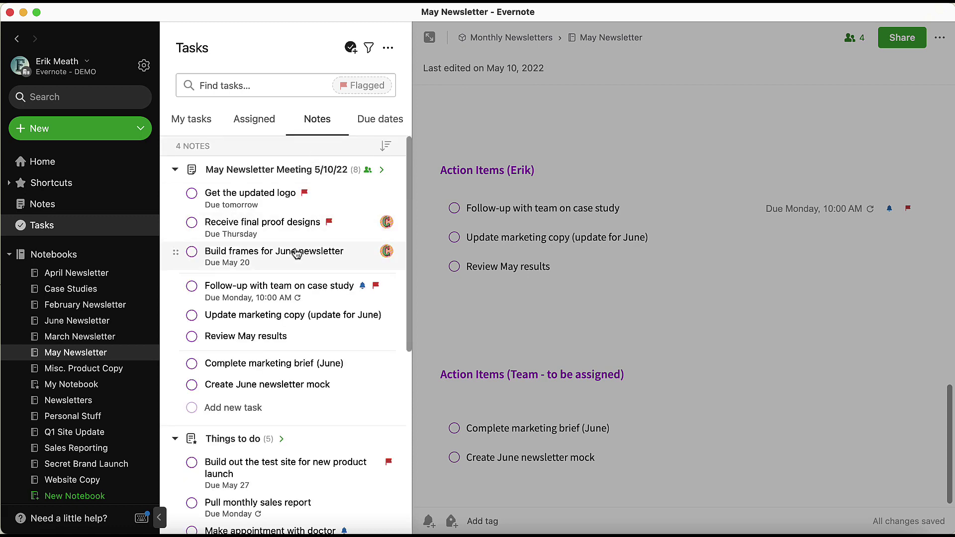
pyautogui.scroll(-3, 294, 251)
pyautogui.scroll(-5, 294, 251)
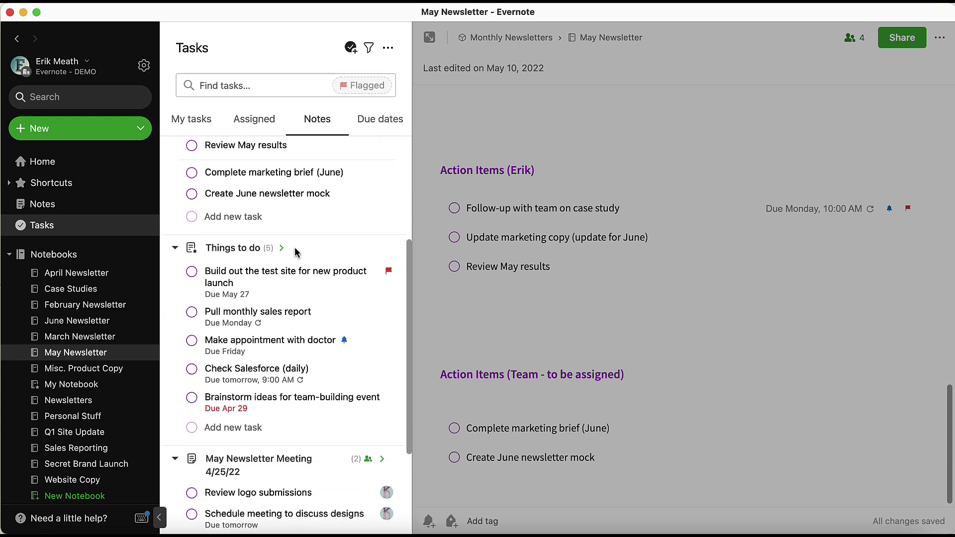
pyautogui.scroll(-2, 296, 253)
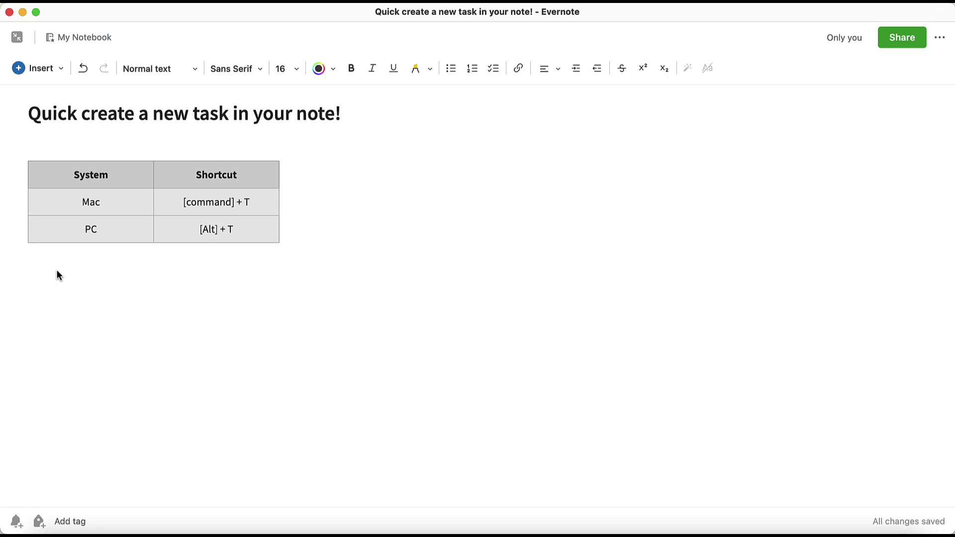
# Step: Insert an empty task below the Mac/PC shortcut table with Command+T
pyautogui.press('super+t')
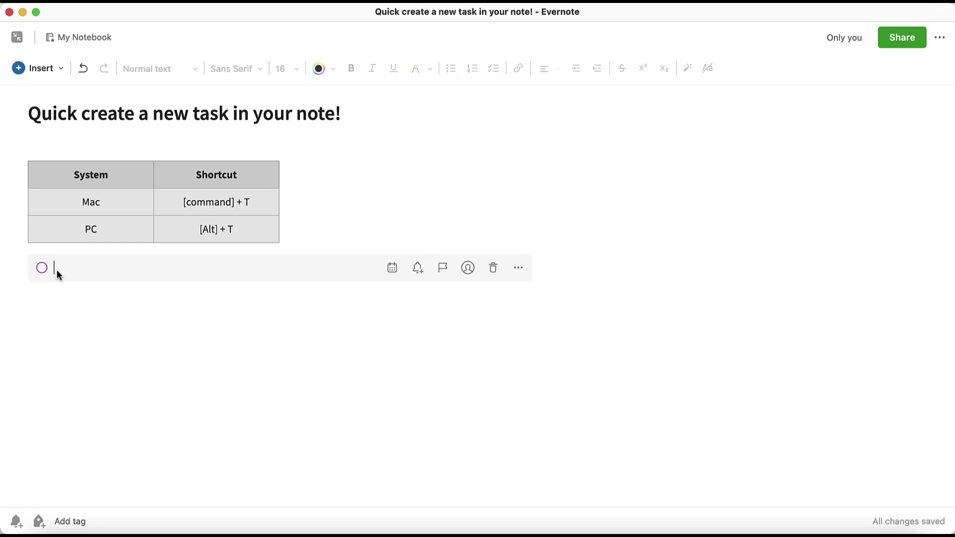